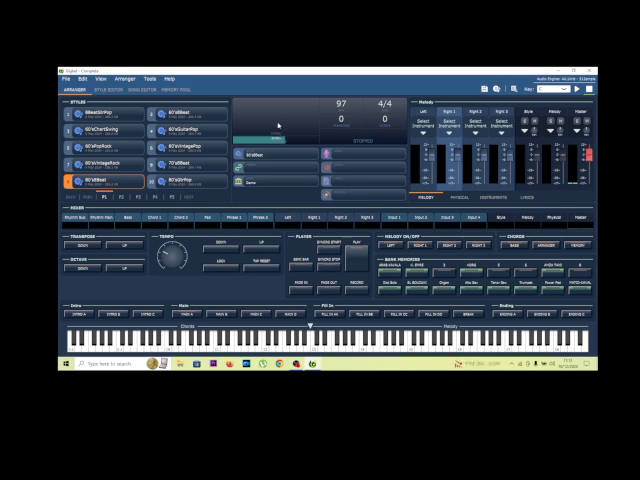
Rescan the VST plug-in folders in Settings and view the installed VST3 plug-ins
{"action": "left_click", "coordinate": [149, 78]}
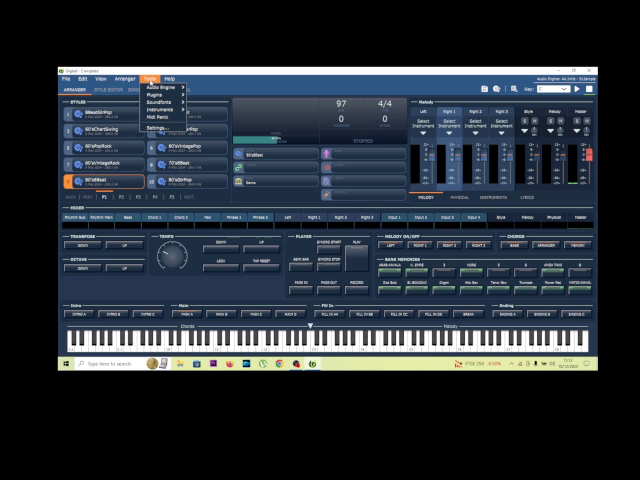
{"action": "left_click", "coordinate": [157, 128]}
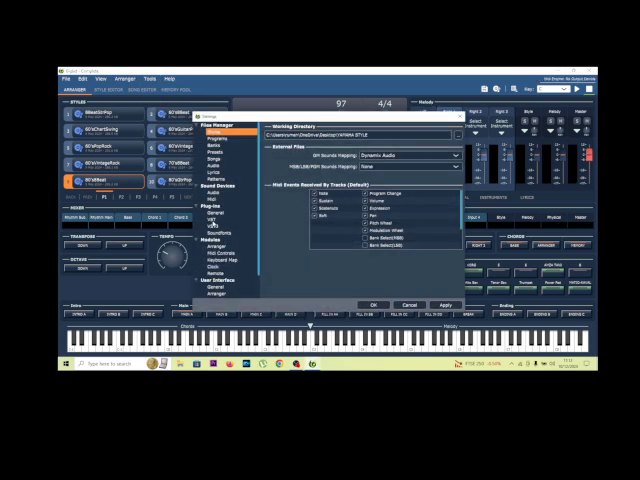
{"action": "left_click", "coordinate": [212, 220]}
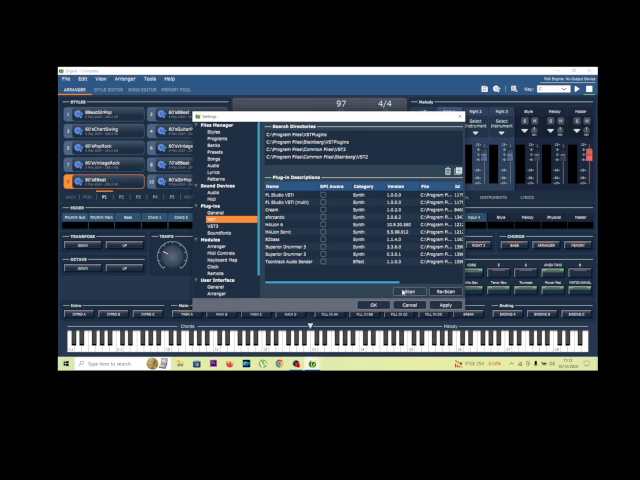
{"action": "left_click", "coordinate": [409, 291]}
{"action": "left_click", "coordinate": [213, 226]}
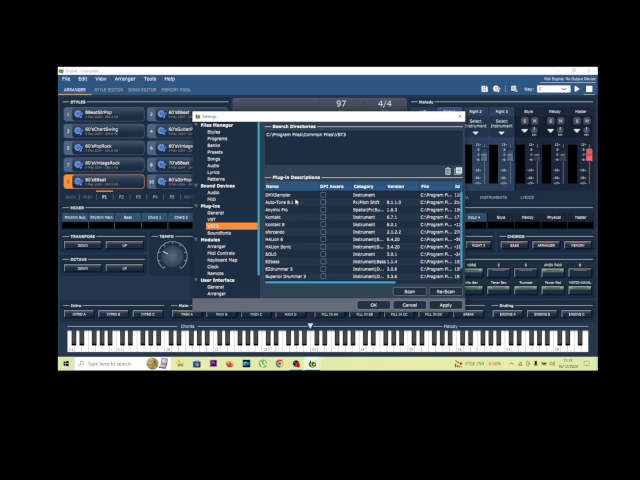
{"action": "scroll", "coordinate": [296, 202], "scroll_direction": "down", "scroll_amount": 1}
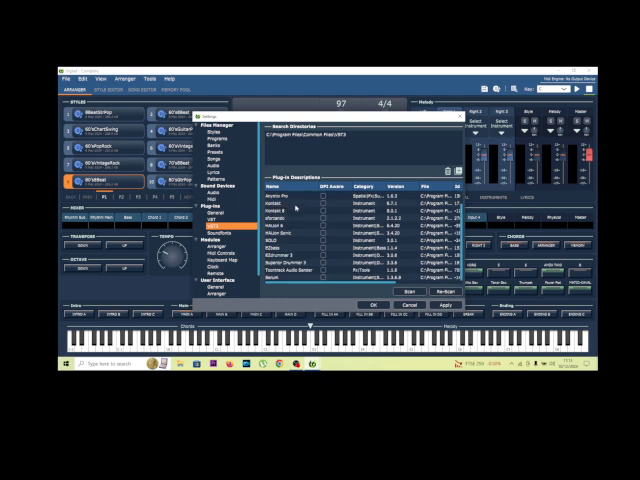
{"action": "scroll", "coordinate": [296, 212], "scroll_direction": "up", "scroll_amount": 1}
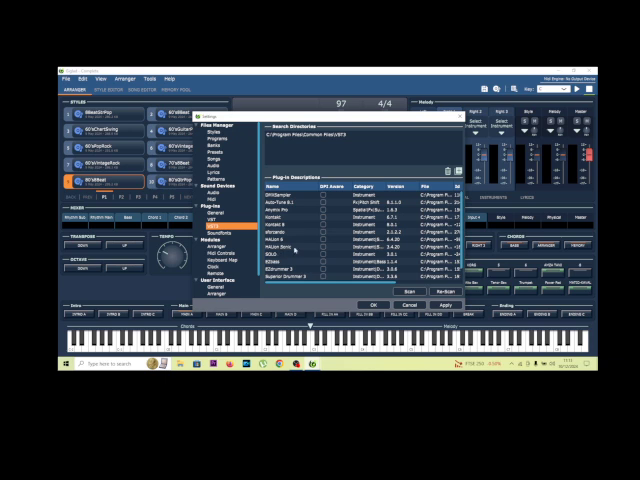
{"action": "scroll", "coordinate": [296, 252], "scroll_direction": "down", "scroll_amount": 1}
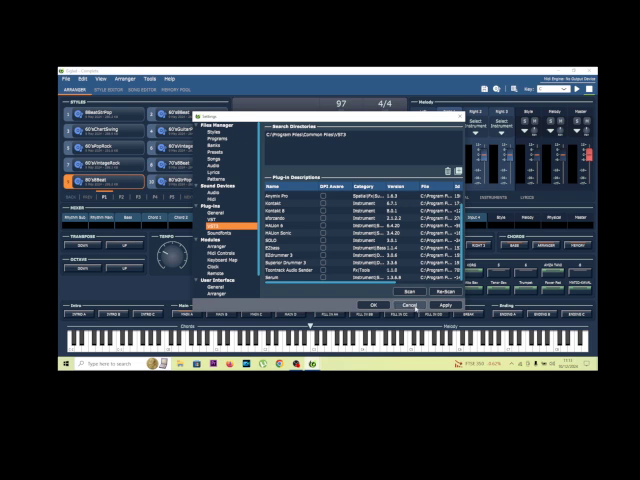
Discard the settings, briefly play and stop the 80'sBeat style, then show the Memory Pool
{"action": "left_click", "coordinate": [424, 305]}
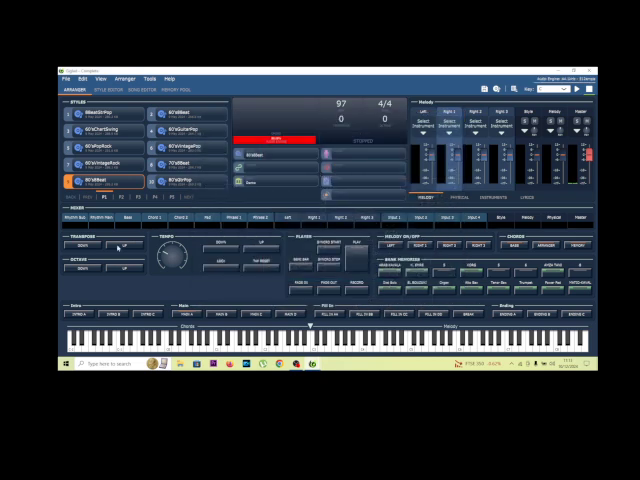
{"action": "left_click", "coordinate": [70, 181]}
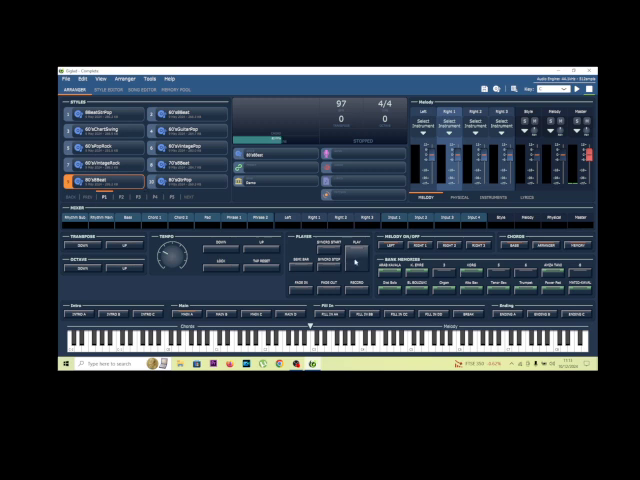
{"action": "left_click", "coordinate": [355, 258]}
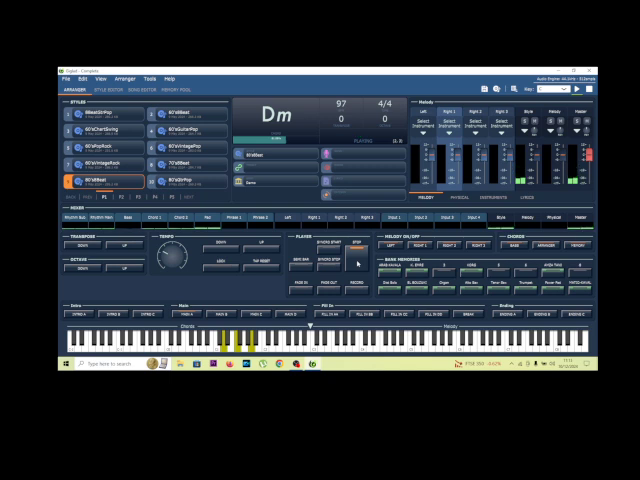
{"action": "left_click", "coordinate": [357, 260]}
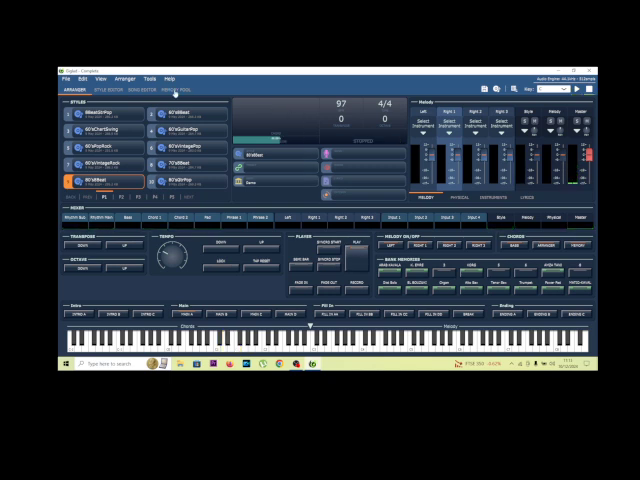
{"action": "left_click", "coordinate": [175, 90]}
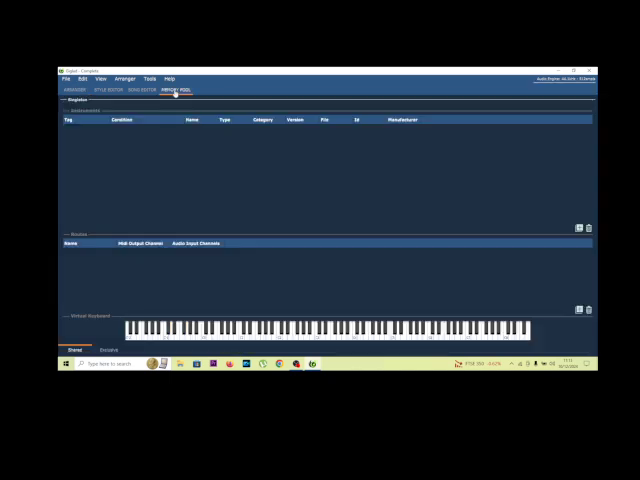
Browse VST3 > Native Instruments for the Memory Pool, cancel without adding, and return to the Arranger
{"action": "left_click", "coordinate": [578, 229]}
{"action": "mouse_move", "coordinate": [562, 225]}
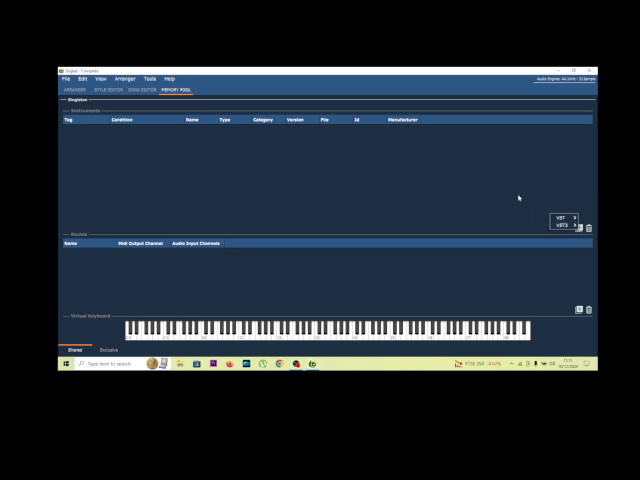
{"action": "mouse_move", "coordinate": [505, 188]}
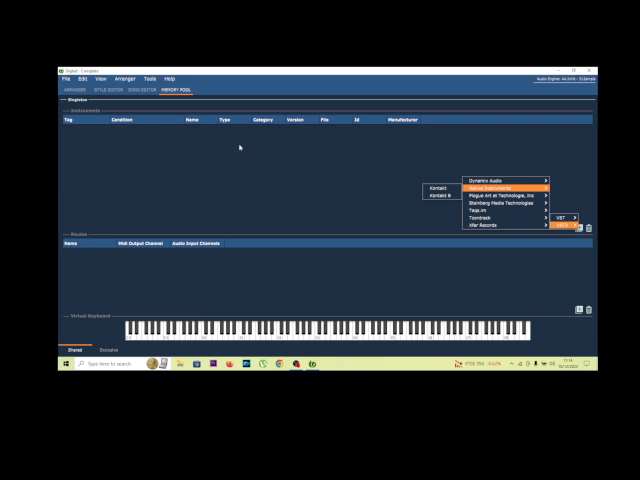
{"action": "key", "text": "Escape"}
{"action": "key", "text": "Escape"}
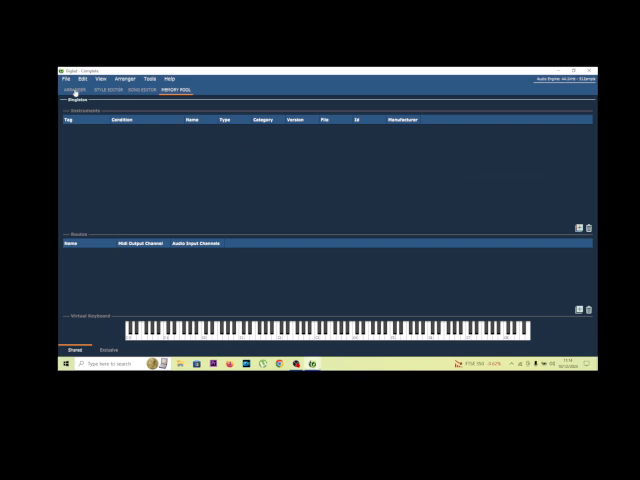
{"action": "left_click", "coordinate": [75, 89]}
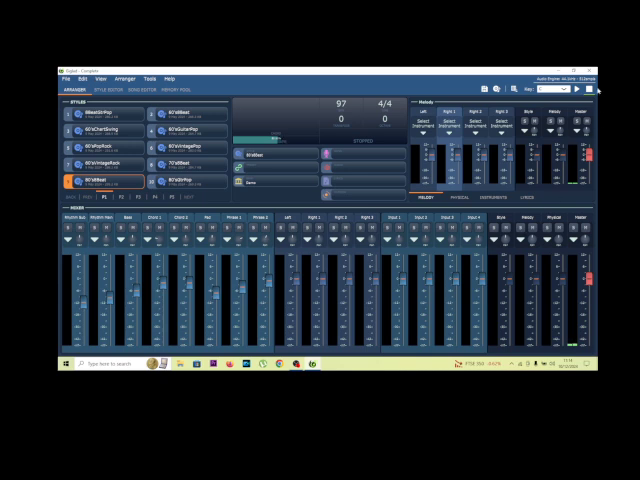
Raise the Rhythm Main fader during playback, then list VST3 instruments for The 80's Kit slot
{"action": "left_click", "coordinate": [577, 89]}
{"action": "left_click_drag", "start_coordinate": [110, 296], "coordinate": [110, 282]}
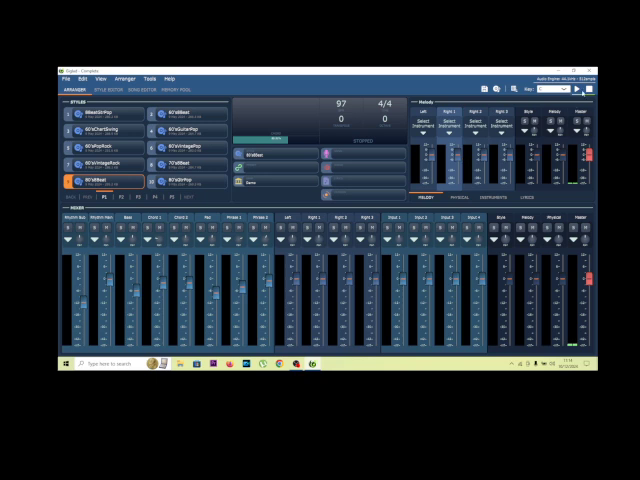
{"action": "left_click", "coordinate": [577, 89]}
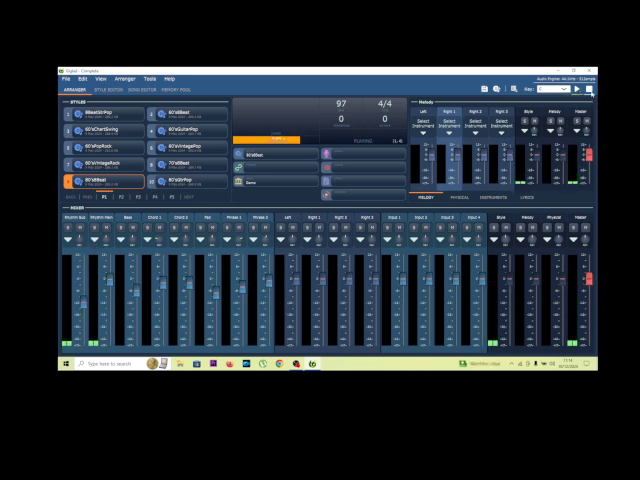
{"action": "key", "text": "space"}
{"action": "left_click", "coordinate": [95, 240]}
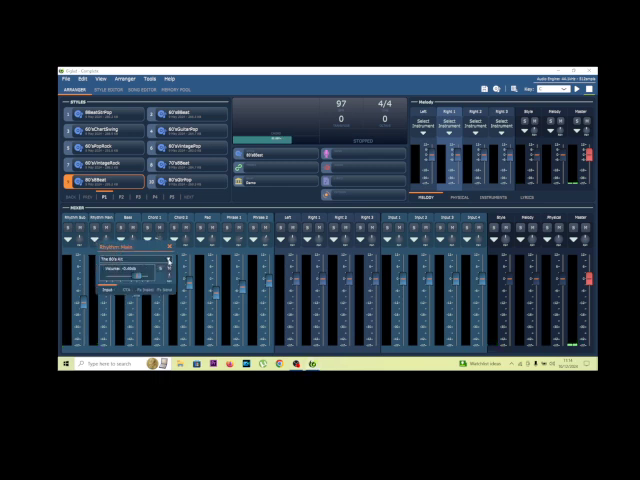
{"action": "left_click", "coordinate": [169, 260]}
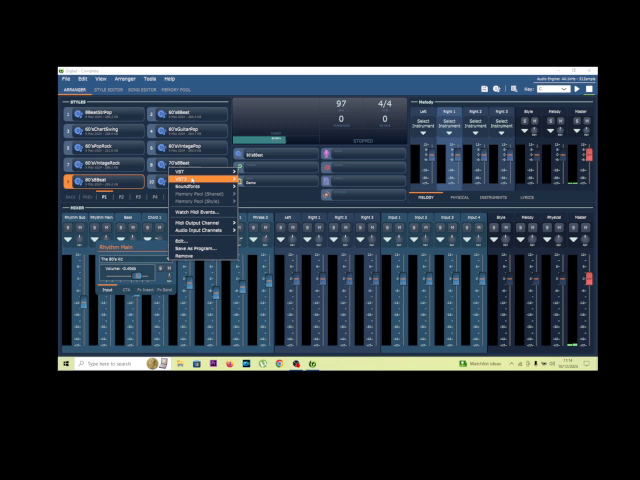
{"action": "mouse_move", "coordinate": [283, 186]}
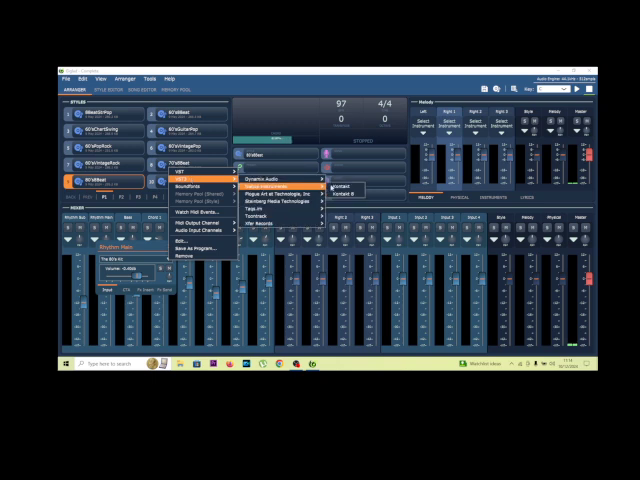
{"action": "left_click", "coordinate": [333, 187]}
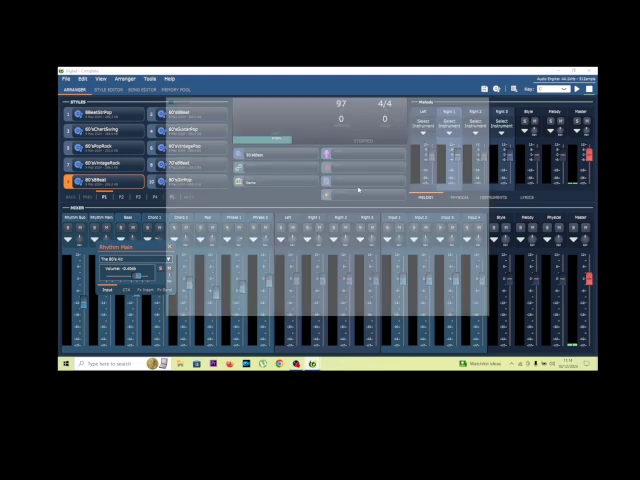
{"action": "scroll", "coordinate": [214, 200], "scroll_direction": "down", "scroll_amount": 2}
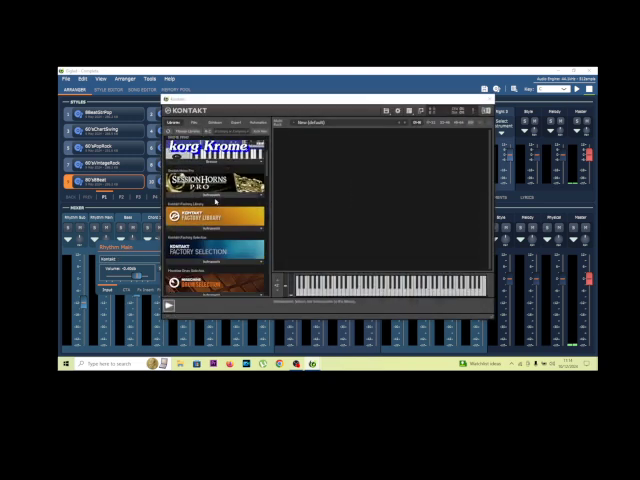
{"action": "scroll", "coordinate": [220, 200], "scroll_direction": "down", "scroll_amount": 1}
{"action": "scroll", "coordinate": [220, 200], "scroll_direction": "down", "scroll_amount": 1}
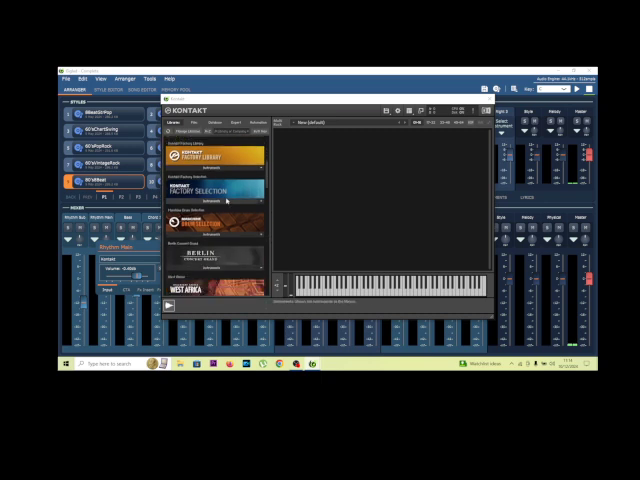
{"action": "scroll", "coordinate": [227, 201], "scroll_direction": "down", "scroll_amount": 1}
{"action": "scroll", "coordinate": [225, 205], "scroll_direction": "down", "scroll_amount": 2}
{"action": "scroll", "coordinate": [215, 215], "scroll_direction": "down", "scroll_amount": 1}
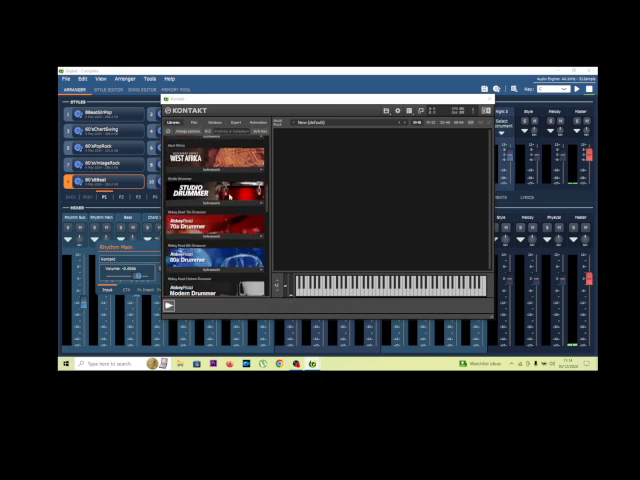
{"action": "scroll", "coordinate": [205, 220], "scroll_direction": "up", "scroll_amount": 1}
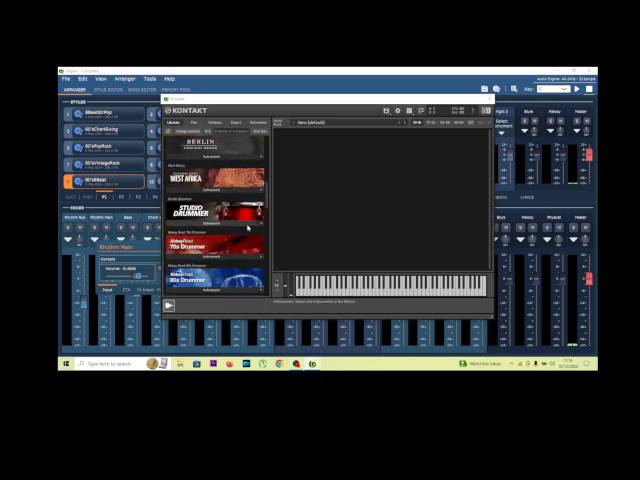
Drag Studio Drummer's Garage Kit - Lite.nki into Kontakt's rack on Rhythm Main
{"action": "left_click", "coordinate": [242, 224]}
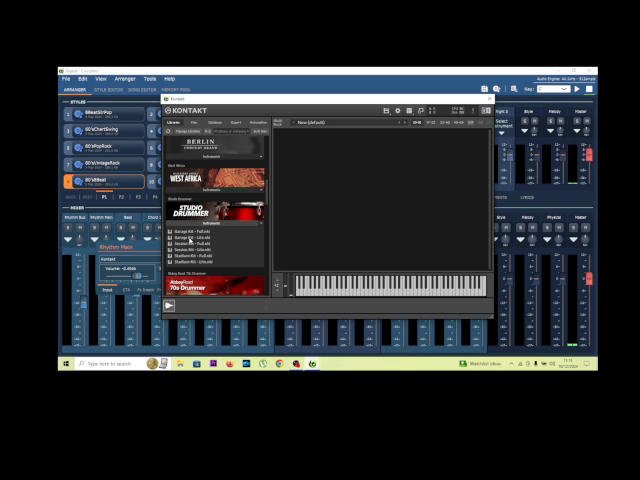
{"action": "left_click", "coordinate": [190, 238]}
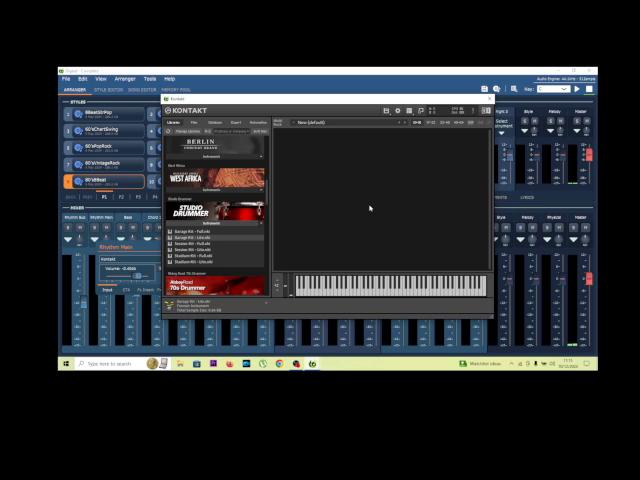
{"action": "left_click_drag", "start_coordinate": [370, 208], "coordinate": [370, 210]}
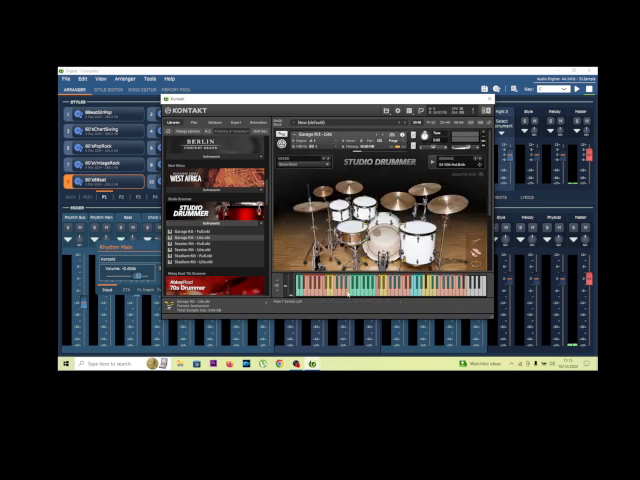
{"action": "left_click_drag", "start_coordinate": [300, 98], "coordinate": [330, 92]}
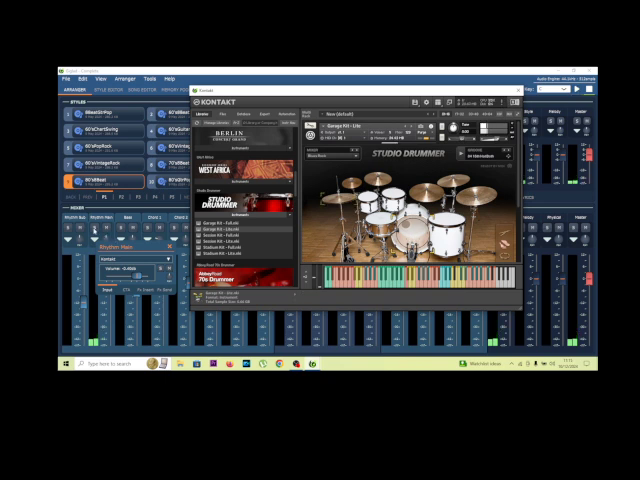
{"action": "left_click", "coordinate": [95, 228]}
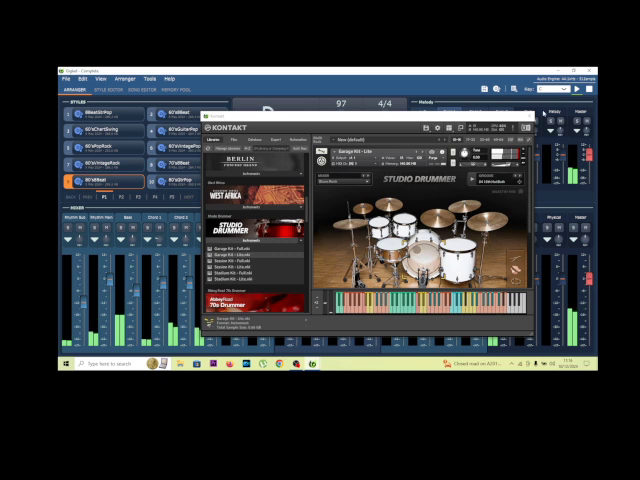
Close the Kontakt Garage Kit window and stop the style after it plays
{"action": "left_click", "coordinate": [530, 117]}
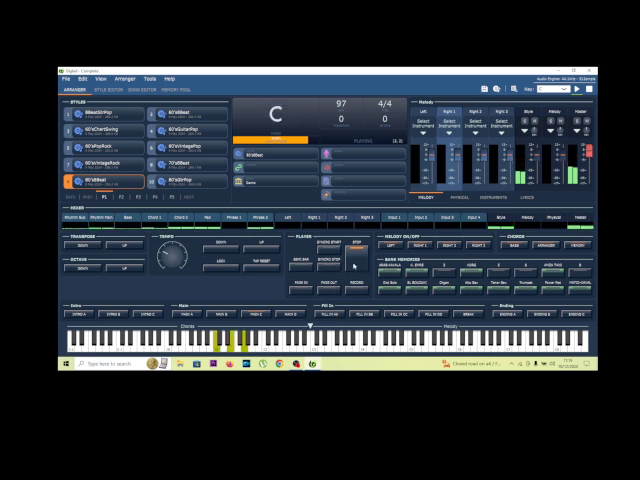
{"action": "left_click", "coordinate": [353, 264]}
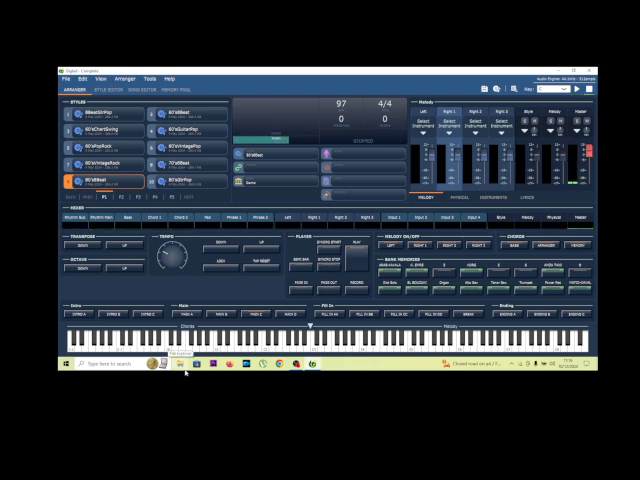
Switch to the full mixer and load Kontakt 8 as the Bass channel's instrument
{"action": "key", "text": "ctrl+m"}
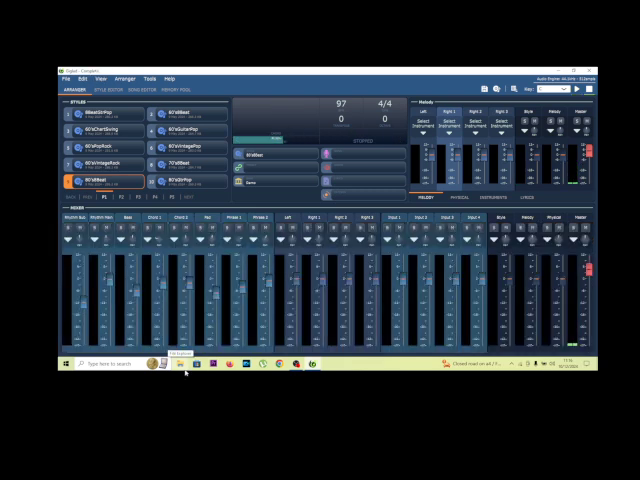
{"action": "left_click", "coordinate": [136, 237]}
{"action": "left_click", "coordinate": [195, 258]}
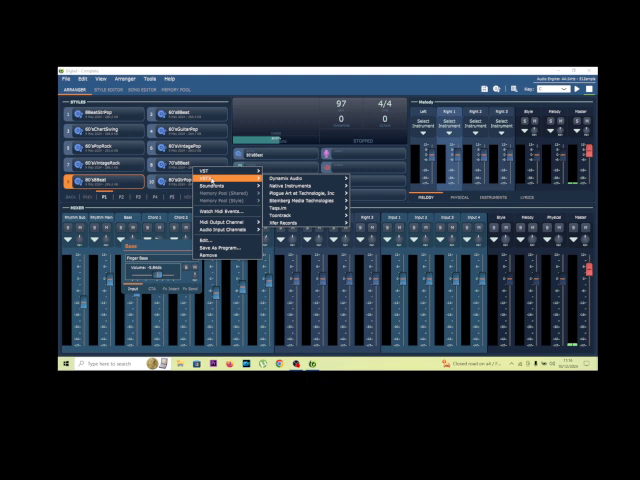
{"action": "mouse_move", "coordinate": [290, 186]}
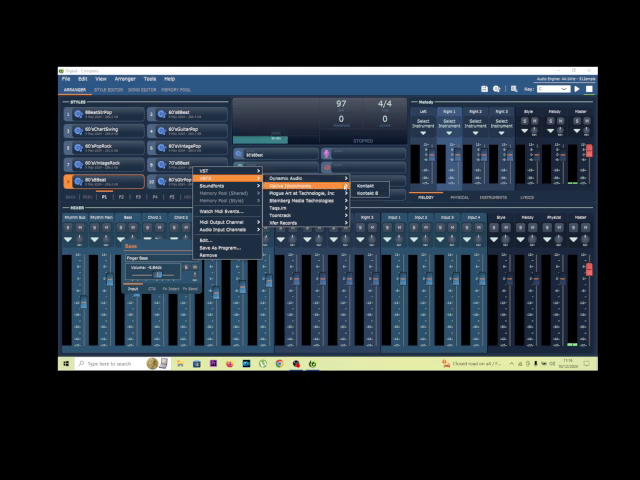
{"action": "left_click", "coordinate": [365, 192]}
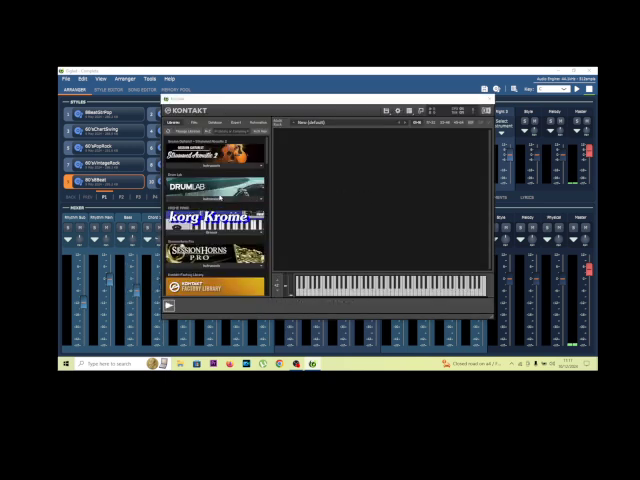
{"action": "scroll", "coordinate": [215, 200], "scroll_direction": "down", "scroll_amount": 2}
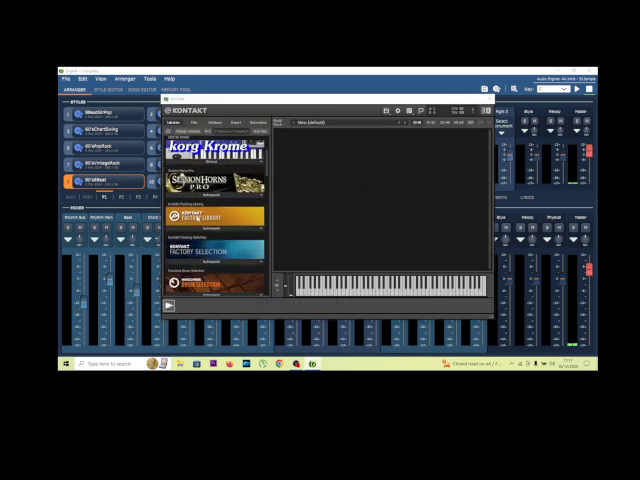
Load Classic Bass.nki from Kontakt's Factory Library instruments
{"action": "left_click", "coordinate": [224, 229]}
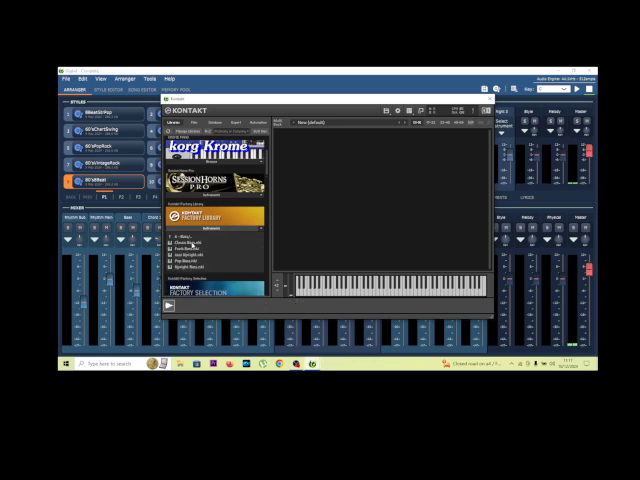
{"action": "left_click", "coordinate": [193, 243]}
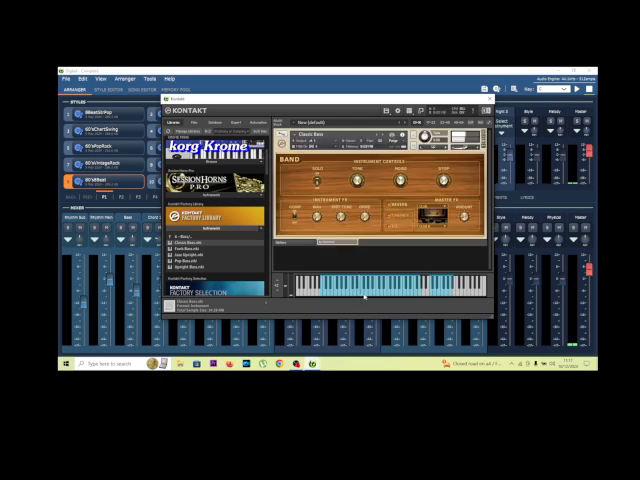
{"action": "left_click_drag", "start_coordinate": [250, 98], "coordinate": [290, 120]}
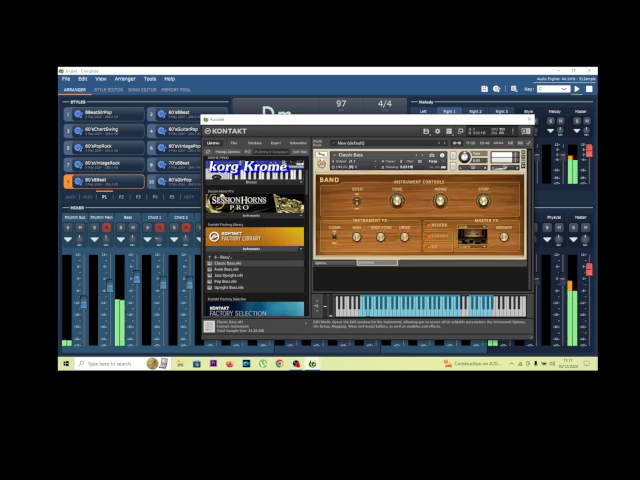
Check Classic Bass in Edit view and Script Editor, then close Kontakt
{"action": "left_click", "coordinate": [321, 156]}
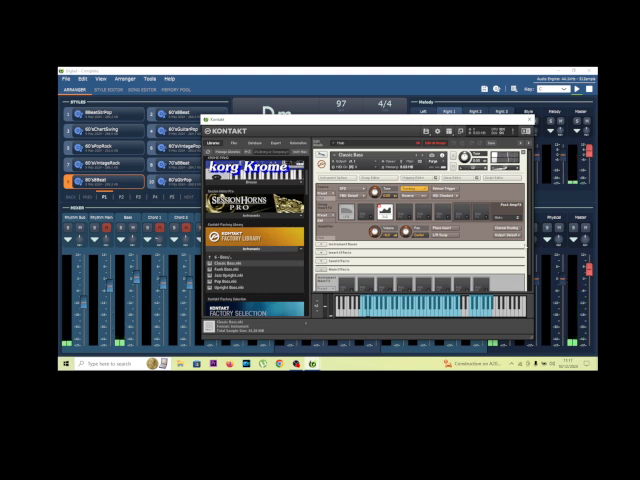
{"action": "left_click", "coordinate": [493, 178]}
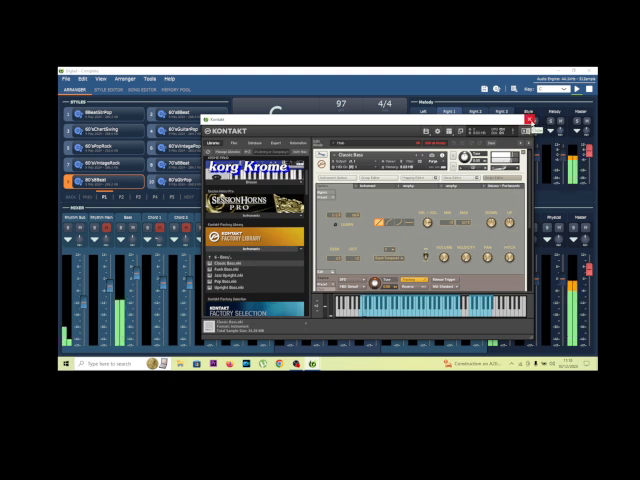
{"action": "left_click", "coordinate": [529, 120]}
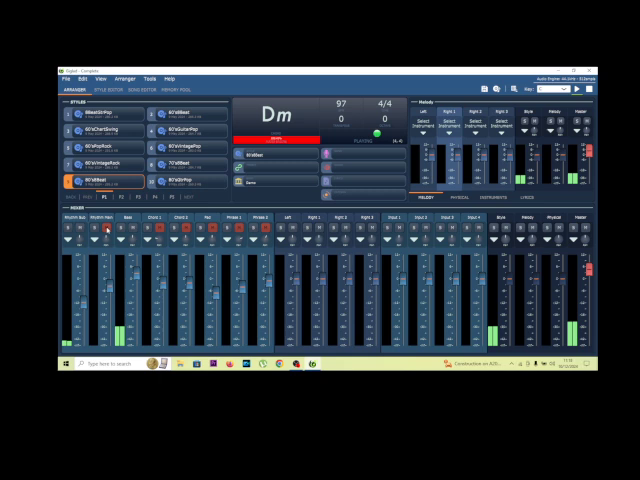
Unmute Rhythm Main, play Main D with Fill In AA, stop, and open Chord 1 in the full mixer
{"action": "left_click", "coordinate": [107, 228]}
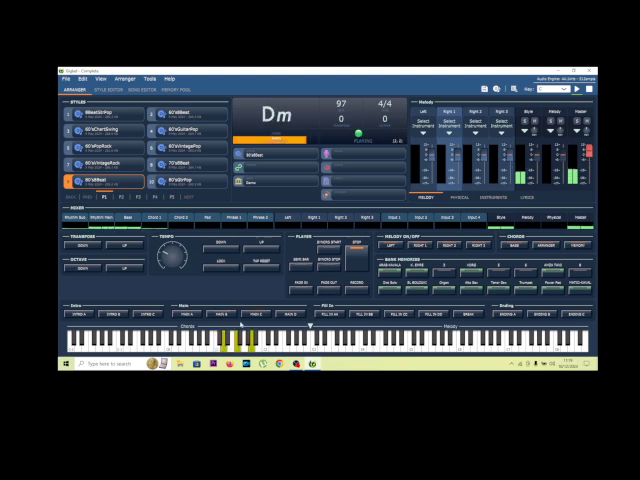
{"action": "left_click", "coordinate": [288, 316]}
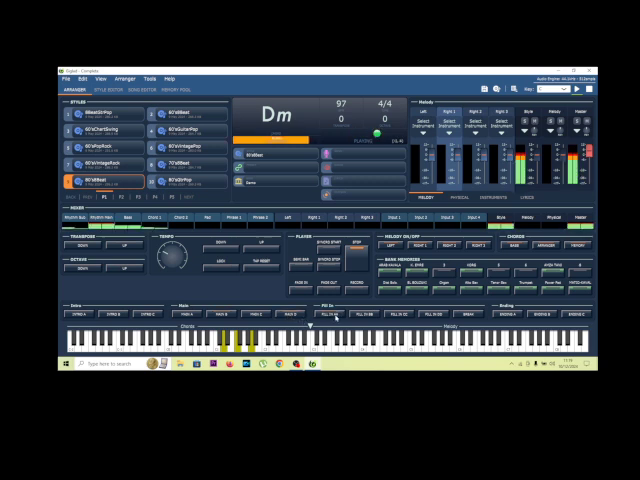
{"action": "left_click", "coordinate": [335, 316]}
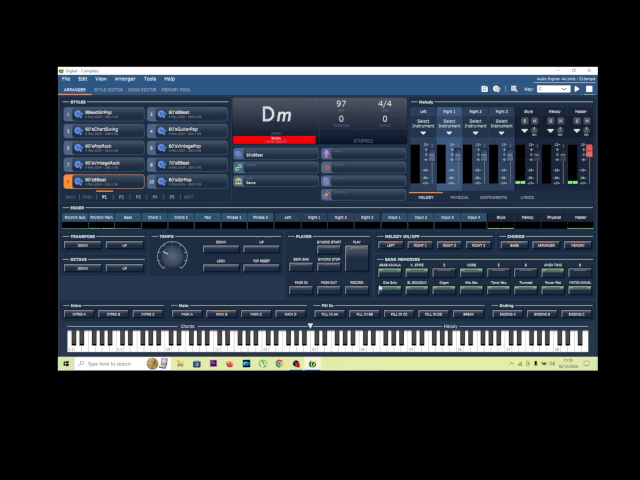
{"action": "left_click", "coordinate": [356, 247]}
{"action": "key", "text": "F9"}
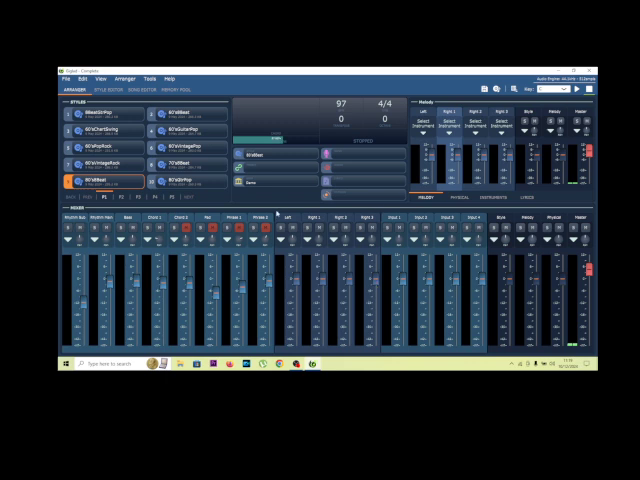
{"action": "left_click", "coordinate": [148, 240]}
Load Kontakt on Chord 1 and expand its Factory Library instrument folders
{"action": "left_click", "coordinate": [221, 260]}
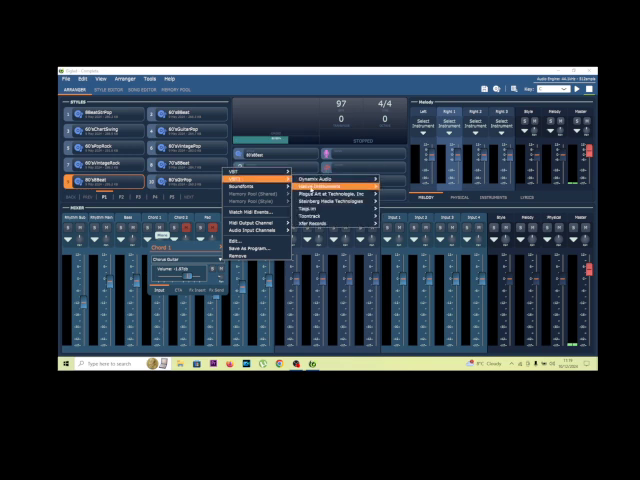
{"action": "mouse_move", "coordinate": [322, 186]}
{"action": "left_click", "coordinate": [397, 192]}
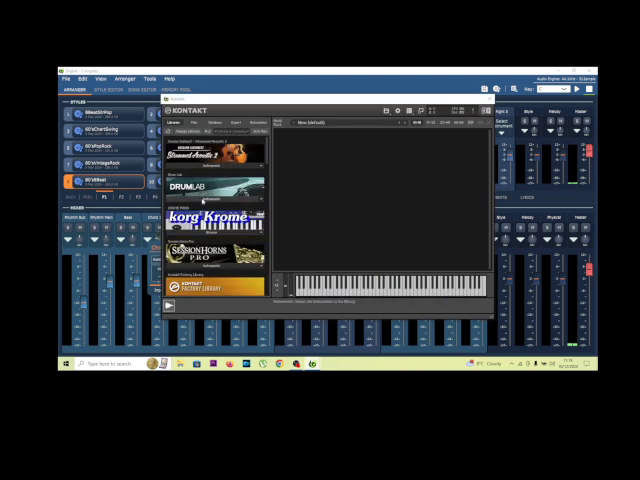
{"action": "scroll", "coordinate": [254, 196], "scroll_direction": "down", "scroll_amount": 1}
{"action": "scroll", "coordinate": [213, 200], "scroll_direction": "down", "scroll_amount": 2}
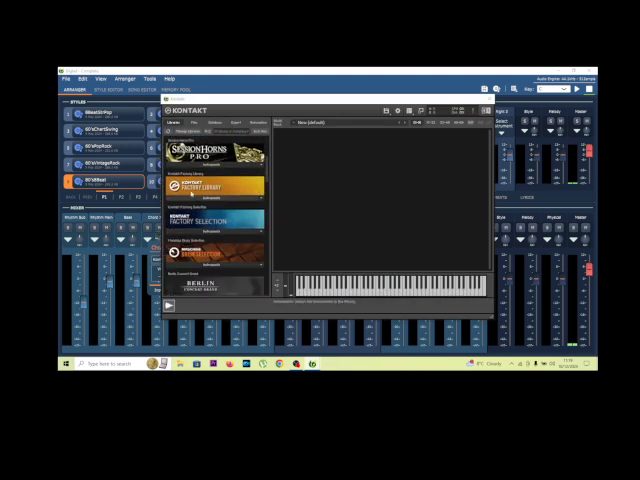
{"action": "scroll", "coordinate": [177, 193], "scroll_direction": "up", "scroll_amount": 1}
{"action": "scroll", "coordinate": [210, 203], "scroll_direction": "up", "scroll_amount": 2}
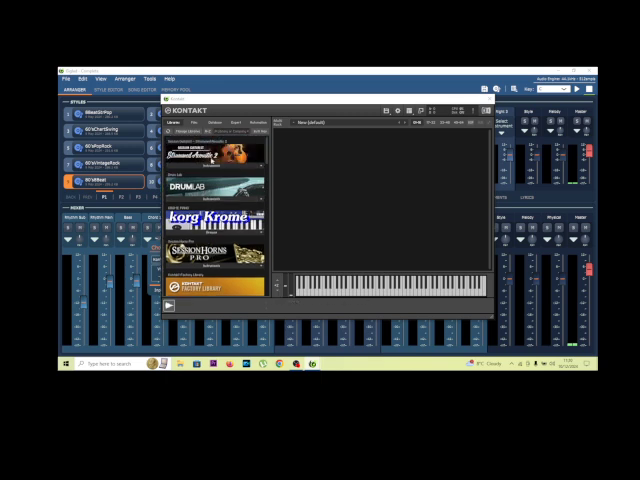
{"action": "scroll", "coordinate": [230, 230], "scroll_direction": "down", "scroll_amount": 2}
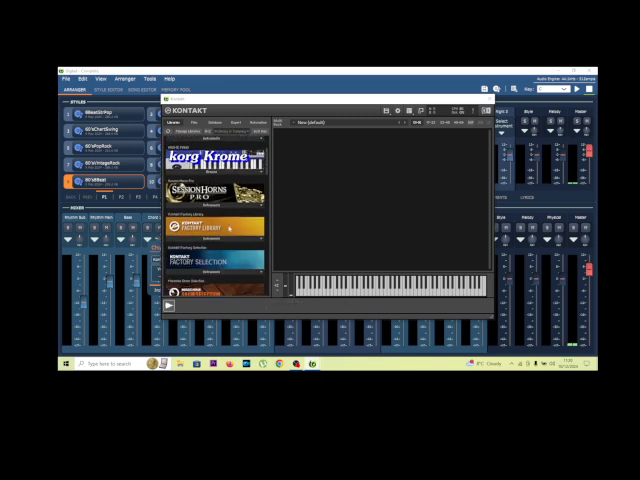
{"action": "scroll", "coordinate": [192, 214], "scroll_direction": "down", "scroll_amount": 1}
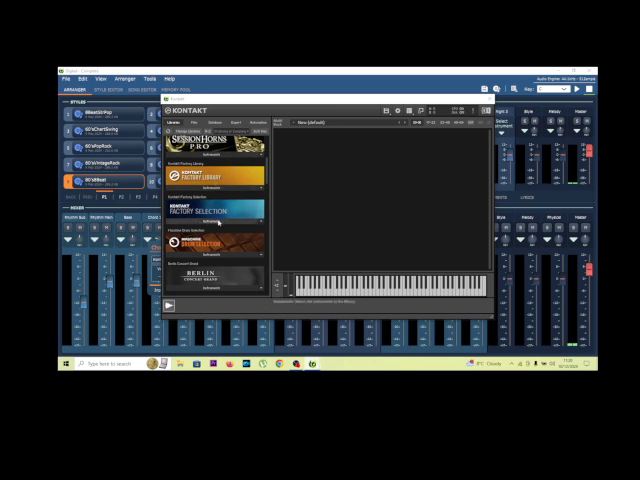
{"action": "left_click", "coordinate": [222, 222]}
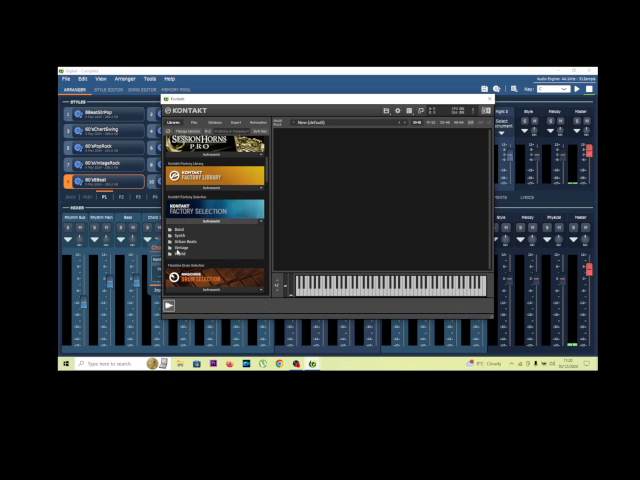
{"action": "left_click", "coordinate": [222, 222]}
{"action": "left_click", "coordinate": [219, 188]}
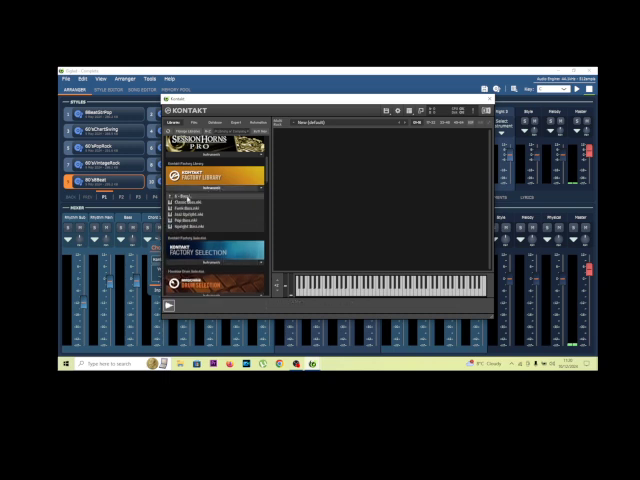
Load Nylon Guitar.nki from the Factory Library Guitar folder
{"action": "left_click", "coordinate": [184, 198]}
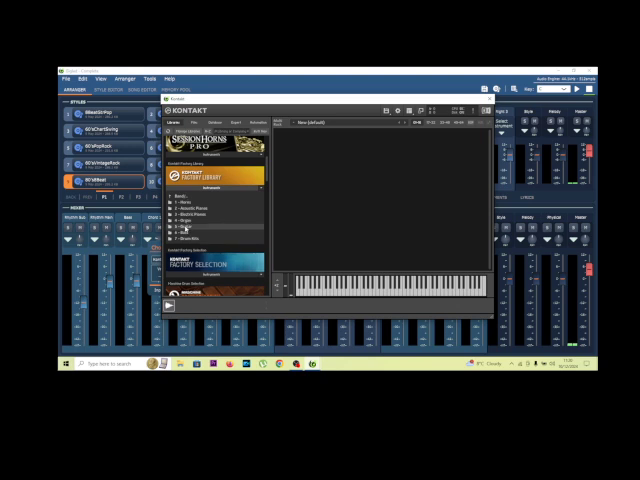
{"action": "left_click", "coordinate": [185, 227]}
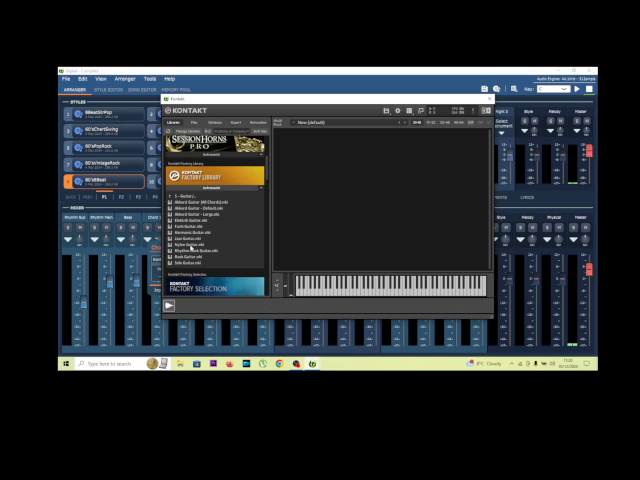
{"action": "left_click", "coordinate": [190, 244]}
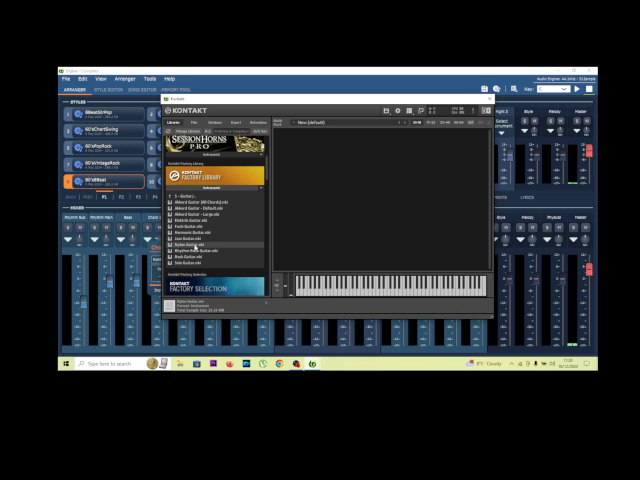
{"action": "double_click", "coordinate": [195, 246]}
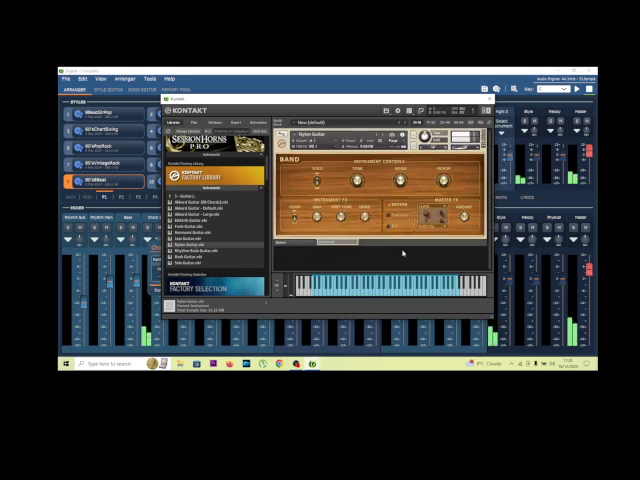
Move the Nylon Guitar Kontakt window aside, then close it
{"action": "left_click_drag", "start_coordinate": [360, 101], "coordinate": [428, 101]}
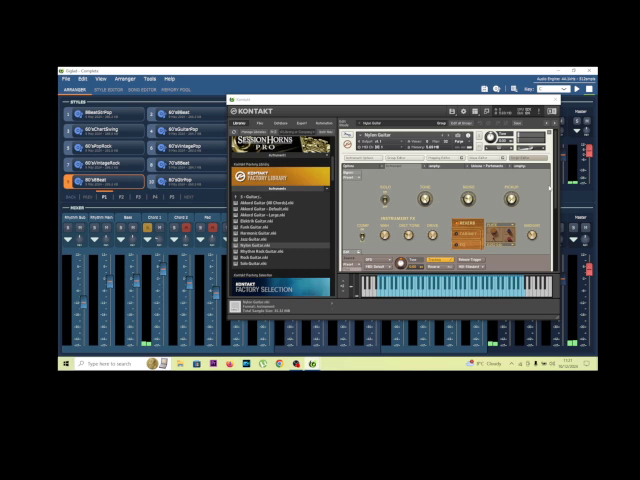
{"action": "left_click", "coordinate": [106, 240]}
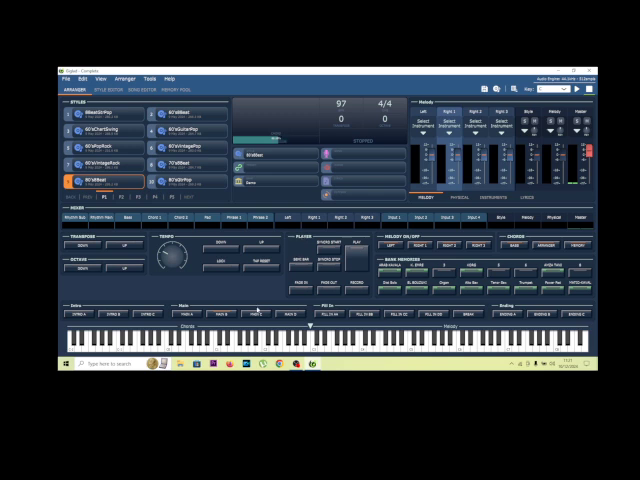
Start the 80'sBeat style playing to hear the arrangement with the nylon guitar
{"action": "left_click", "coordinate": [352, 252]}
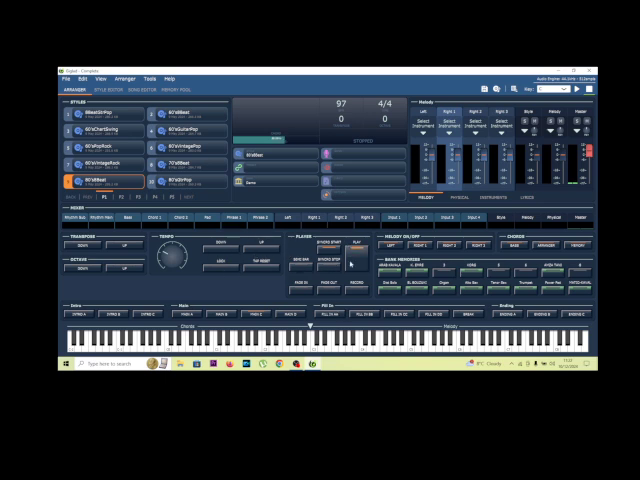
{"action": "left_click", "coordinate": [355, 250]}
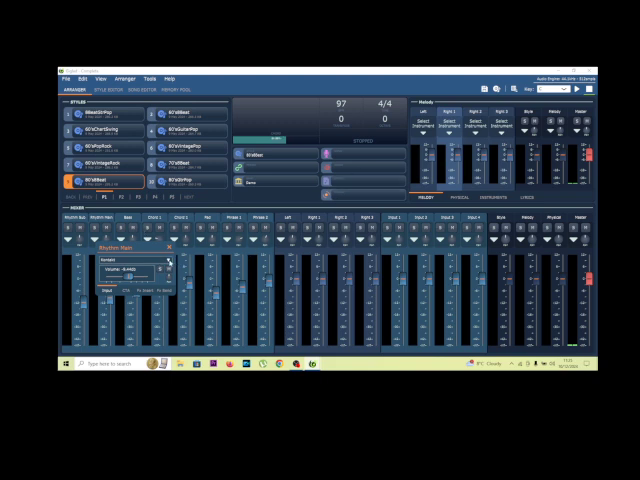
Assign Toontrack's SOLO VST3 plugin to the Right 1 melody channel
{"action": "left_click", "coordinate": [168, 261]}
{"action": "mouse_move", "coordinate": [190, 180]}
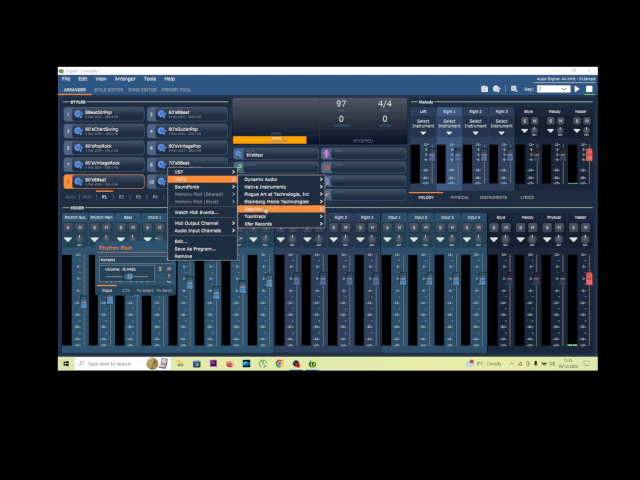
{"action": "mouse_move", "coordinate": [262, 215]}
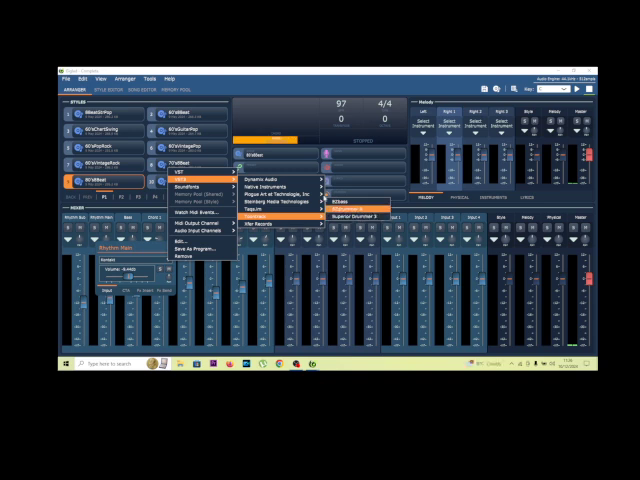
{"action": "mouse_move", "coordinate": [280, 187]}
{"action": "left_click", "coordinate": [340, 194]}
{"action": "left_click", "coordinate": [449, 128]}
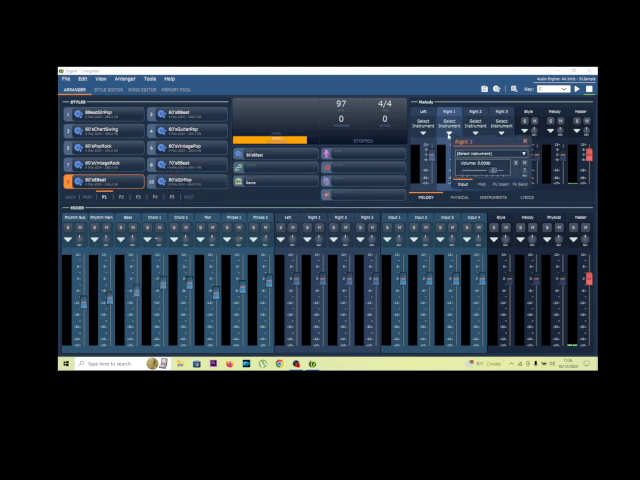
{"action": "left_click", "coordinate": [523, 155]}
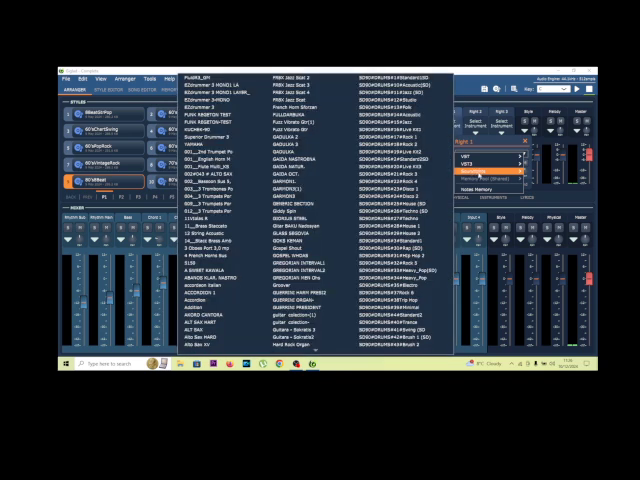
{"action": "mouse_move", "coordinate": [467, 163]}
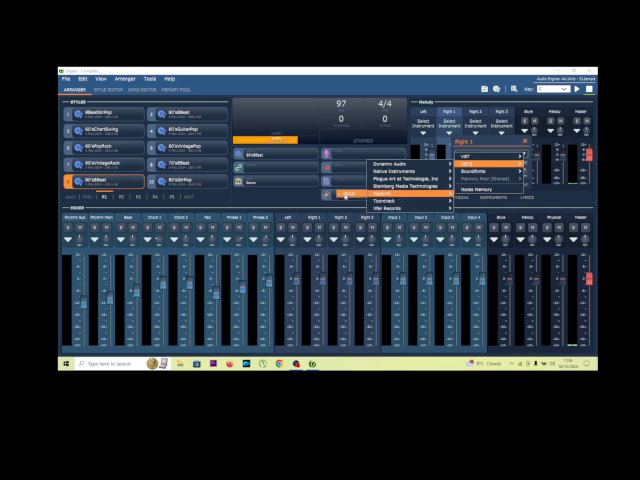
{"action": "left_click", "coordinate": [349, 195]}
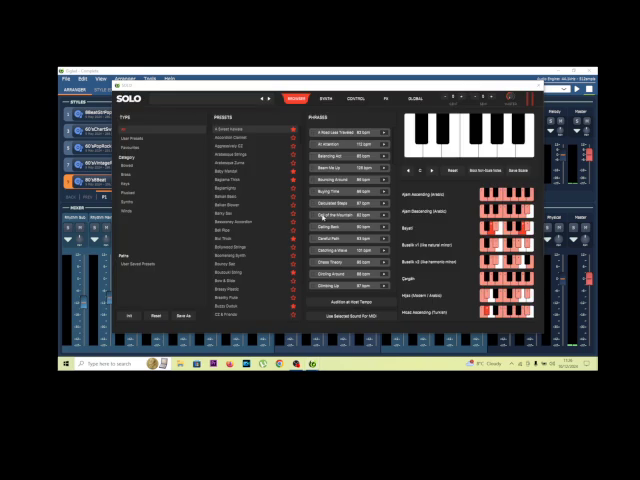
Choose SOLO's Accordion Clarinet preset, passing A Sweet Kavala, then close the plugin window
{"action": "left_click", "coordinate": [242, 130]}
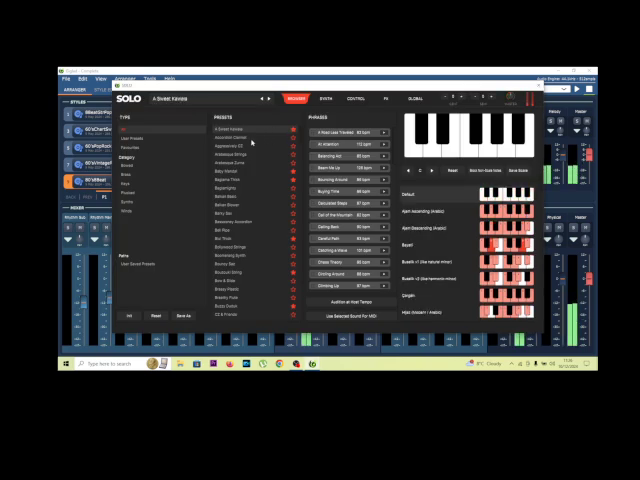
{"action": "left_click", "coordinate": [247, 138]}
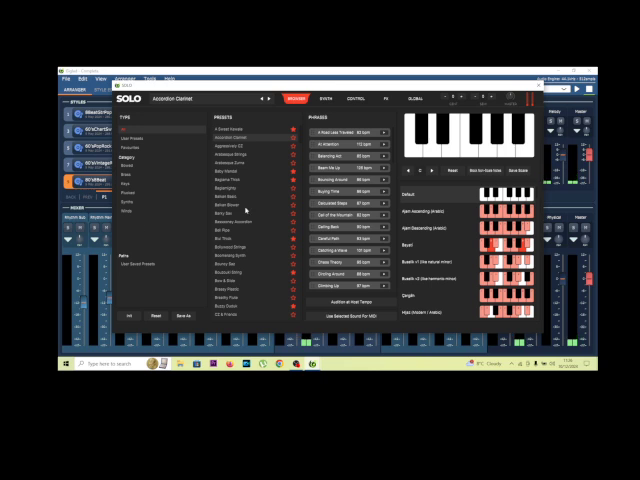
{"action": "left_click", "coordinate": [536, 86]}
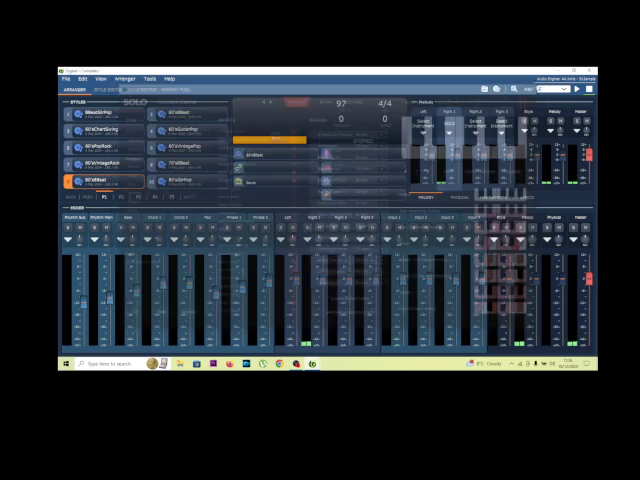
Hide the mixer so the keyboard and style-control panel returns
{"action": "left_click", "coordinate": [325, 187]}
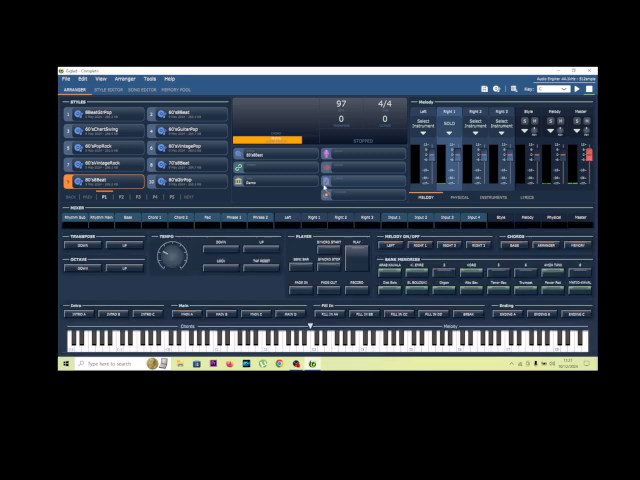